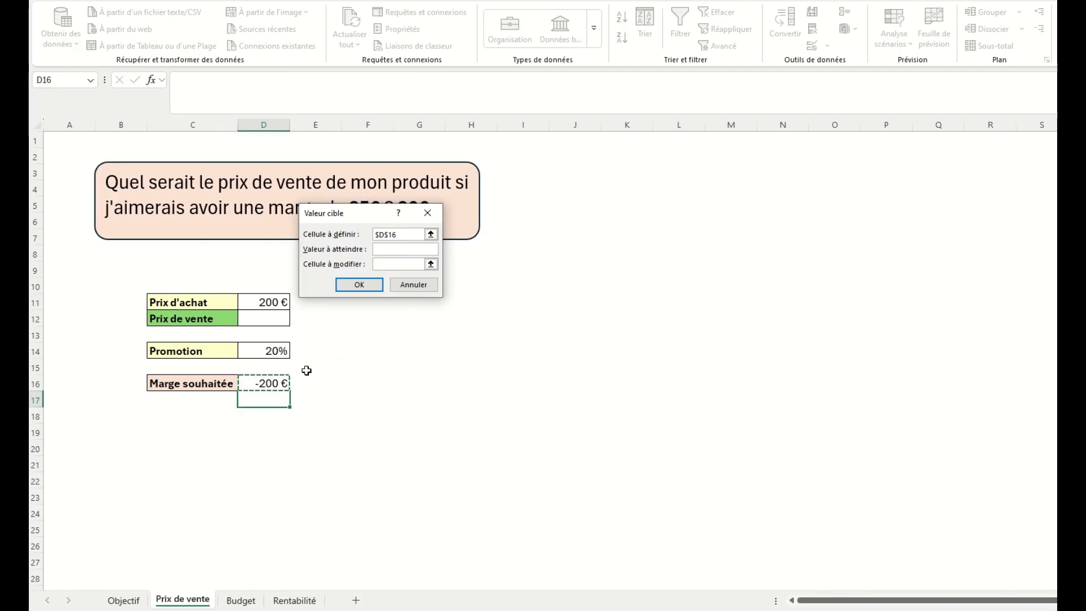
- Complete the goal seek so the desired margin in D16 reaches 85 by changing the selling price in D12, and accept the solution
{"action": "left_click", "coordinate": [390, 249]}
{"action": "left_click", "coordinate": [392, 265]}
{"action": "left_click", "coordinate": [266, 318]}
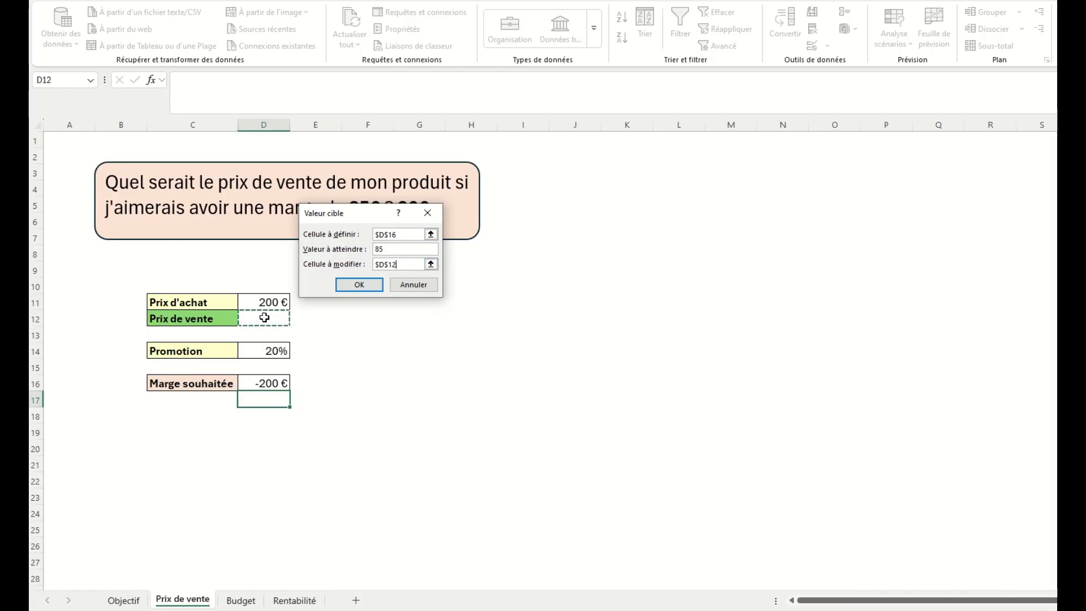
{"action": "left_click", "coordinate": [362, 285]}
{"action": "left_click", "coordinate": [347, 285]}
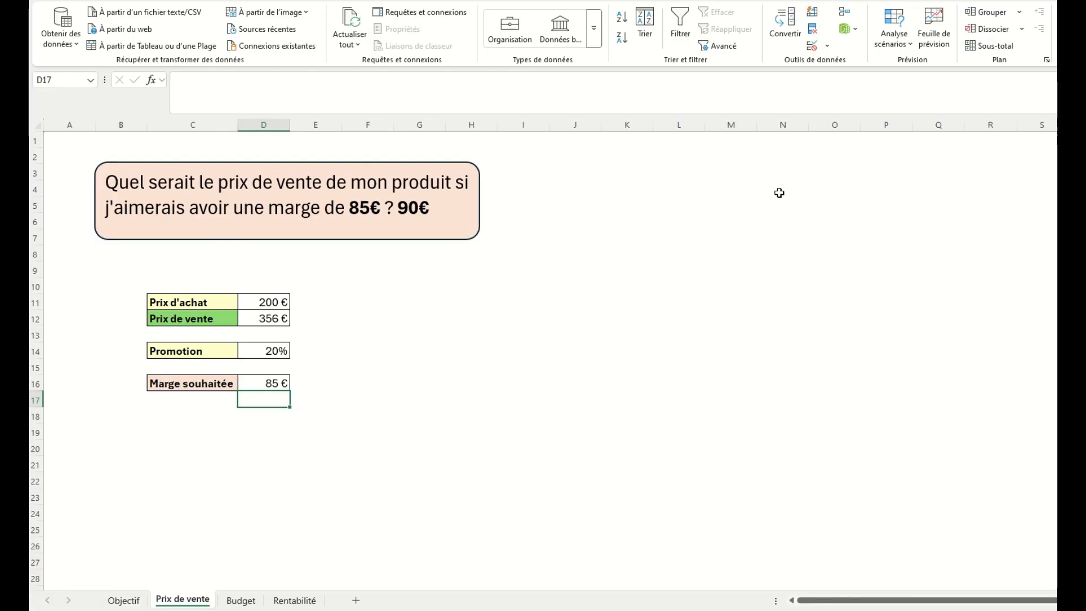
- Run a goal seek that brings the desired margin in D16 to 90 by changing the selling price in D12, and keep the solution
{"action": "left_click", "coordinate": [895, 43]}
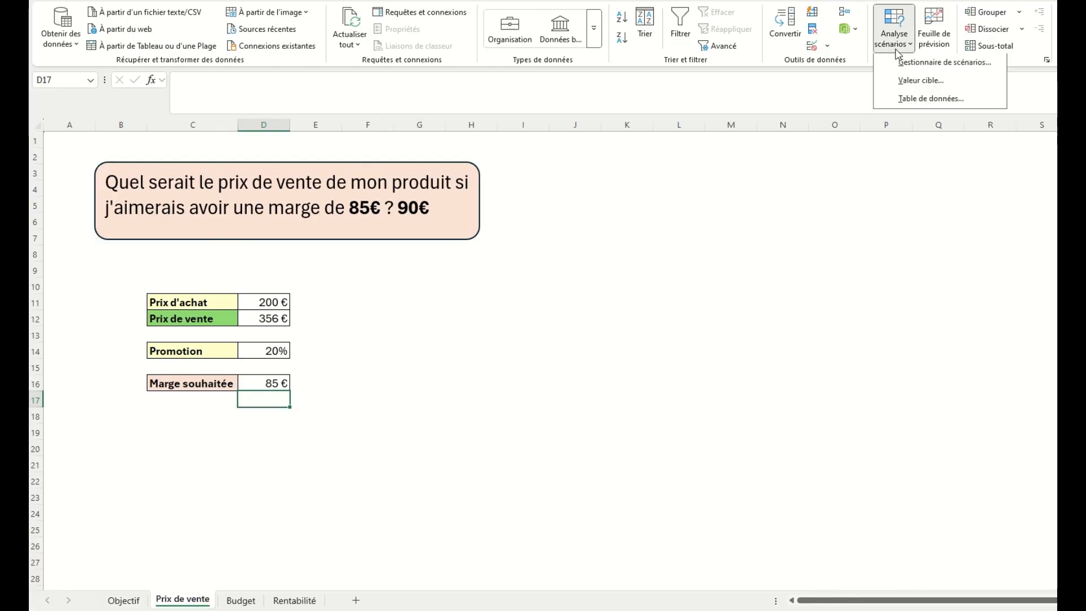
{"action": "left_click", "coordinate": [900, 85]}
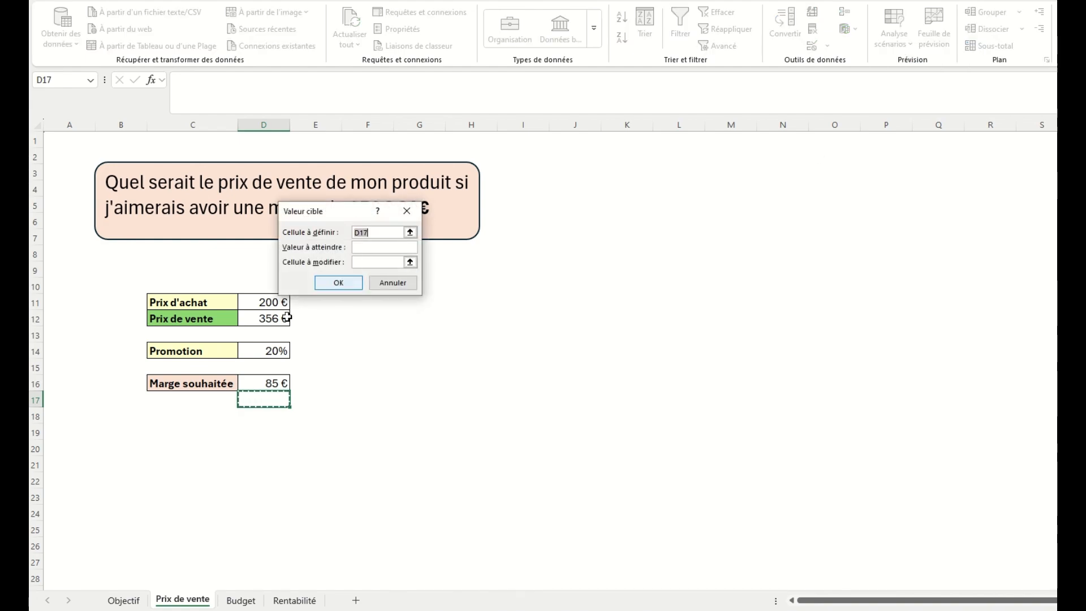
{"action": "left_click", "coordinate": [272, 383]}
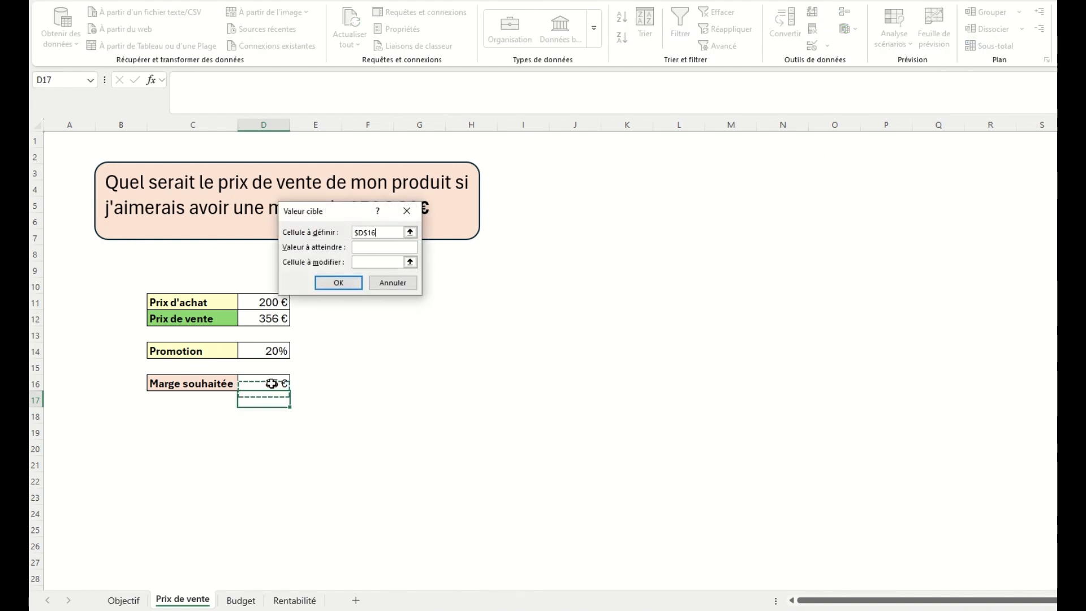
{"action": "left_click", "coordinate": [377, 247]}
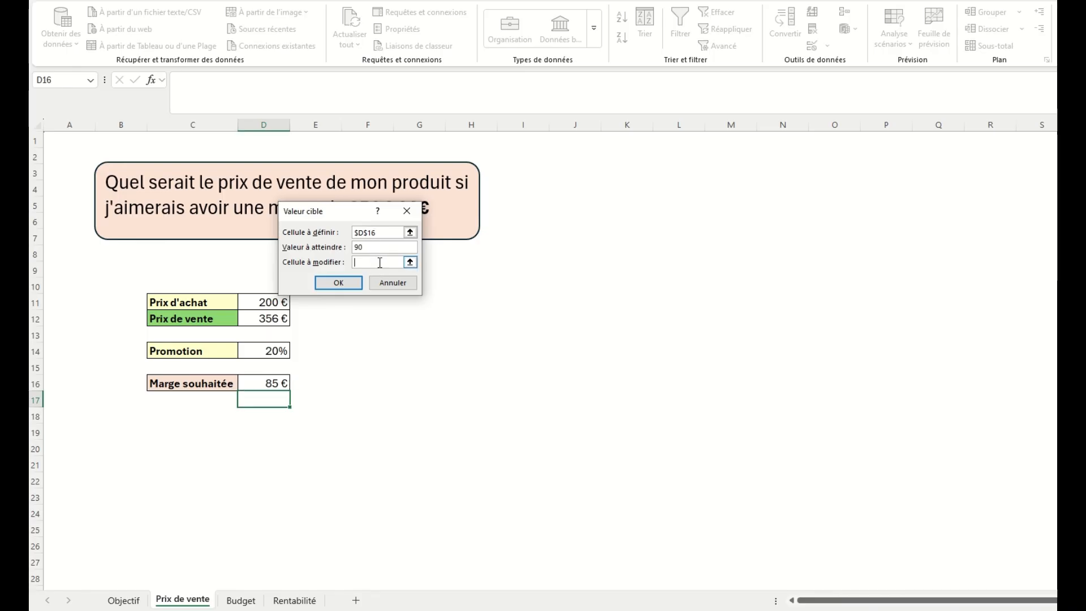
{"action": "left_click", "coordinate": [379, 263]}
{"action": "left_click", "coordinate": [272, 319]}
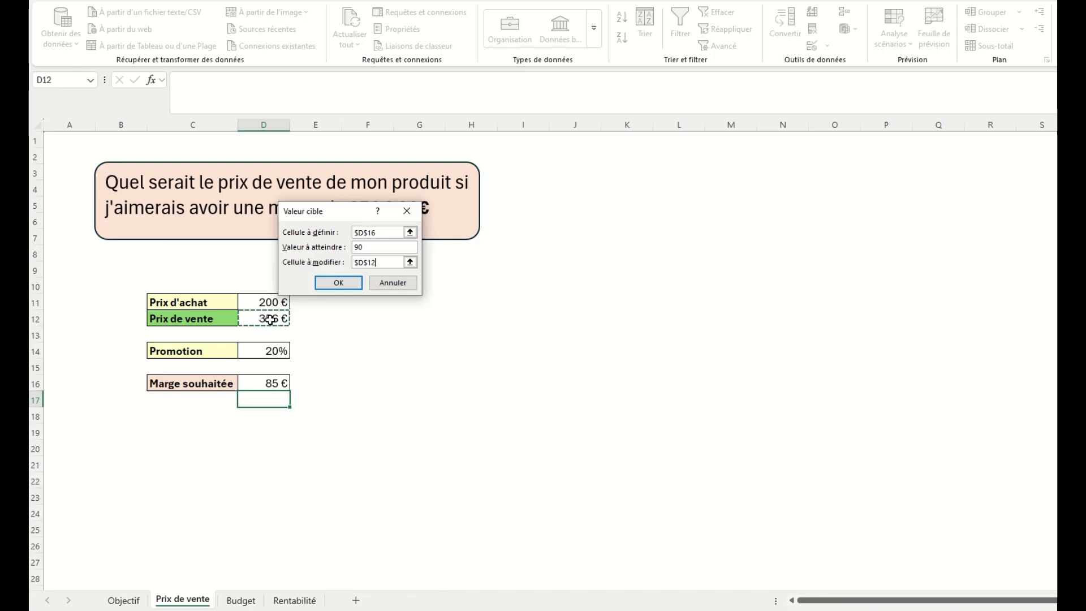
{"action": "left_click", "coordinate": [338, 283]}
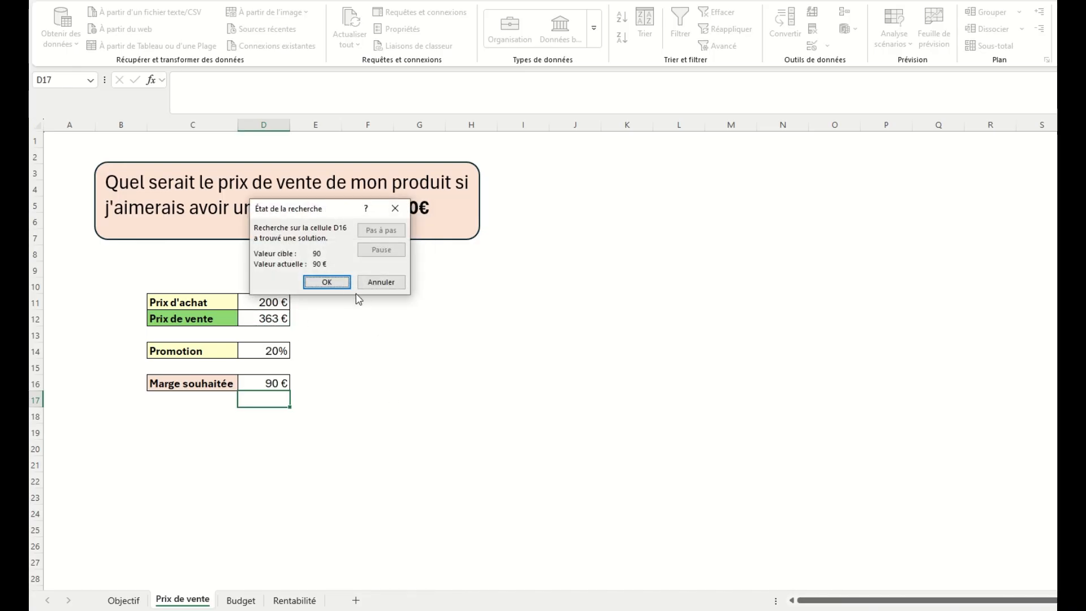
{"action": "left_click", "coordinate": [327, 281]}
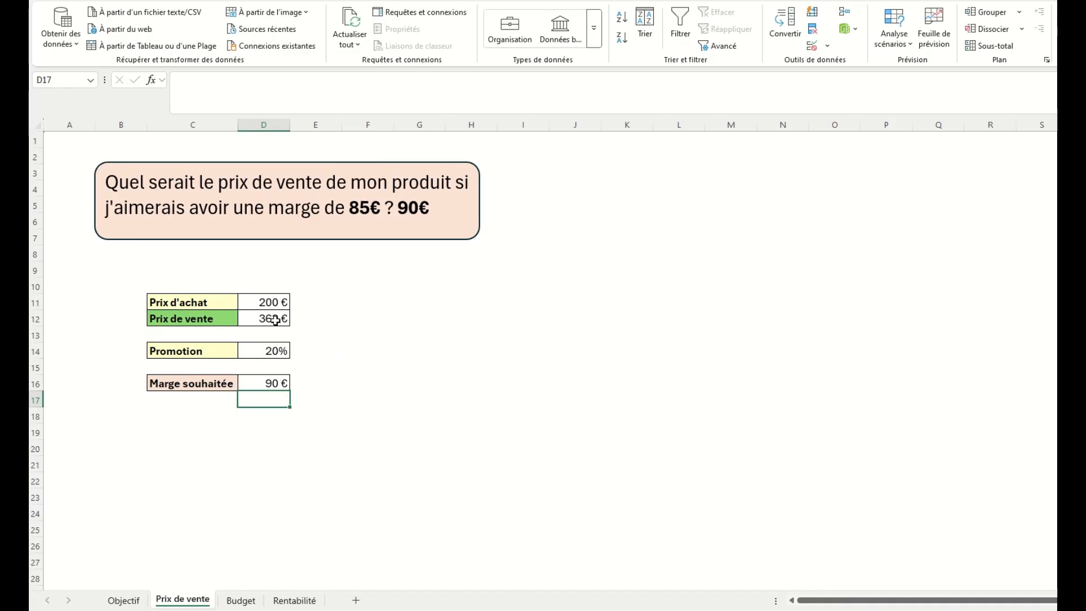
{"action": "left_click", "coordinate": [358, 355]}
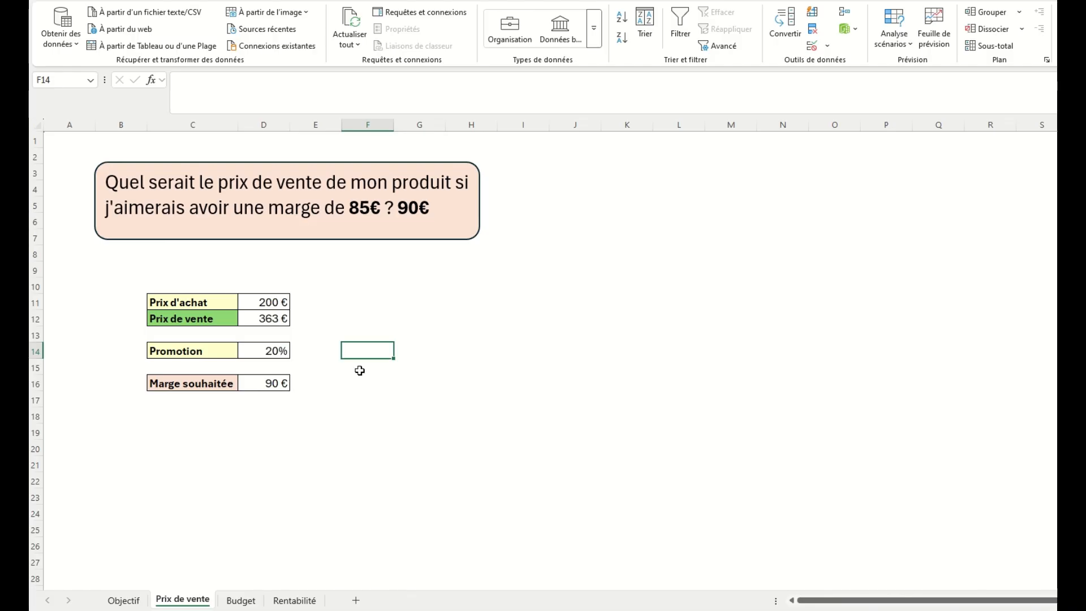
- Examine the formulas behind the Total and Epargne souhaitée amounts on the Budget sheet, leaving both unedited
{"action": "left_click", "coordinate": [240, 600]}
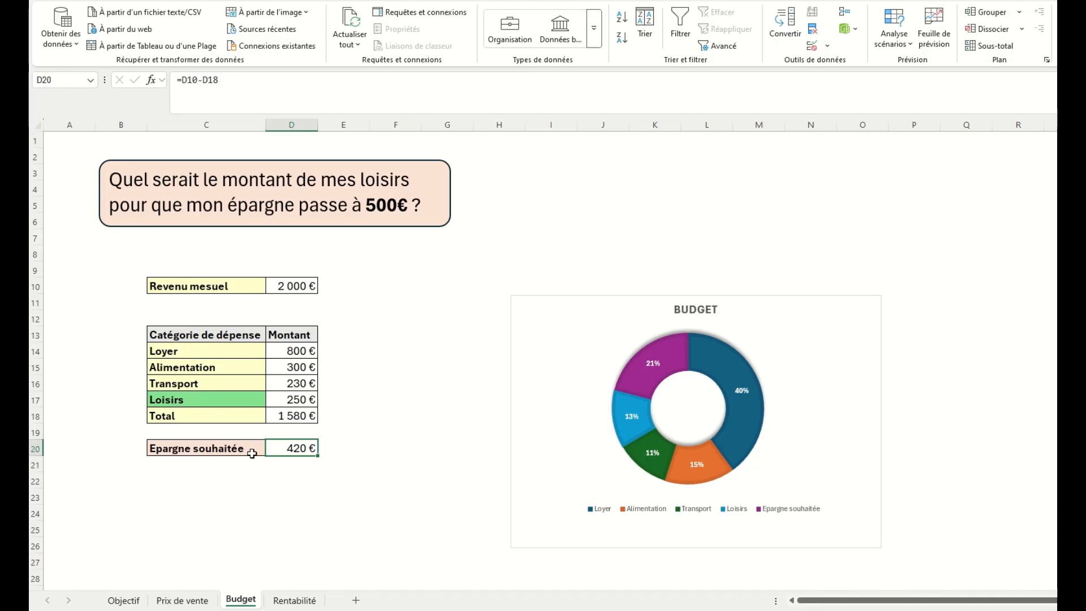
{"action": "left_click", "coordinate": [298, 419]}
{"action": "left_click", "coordinate": [312, 100]}
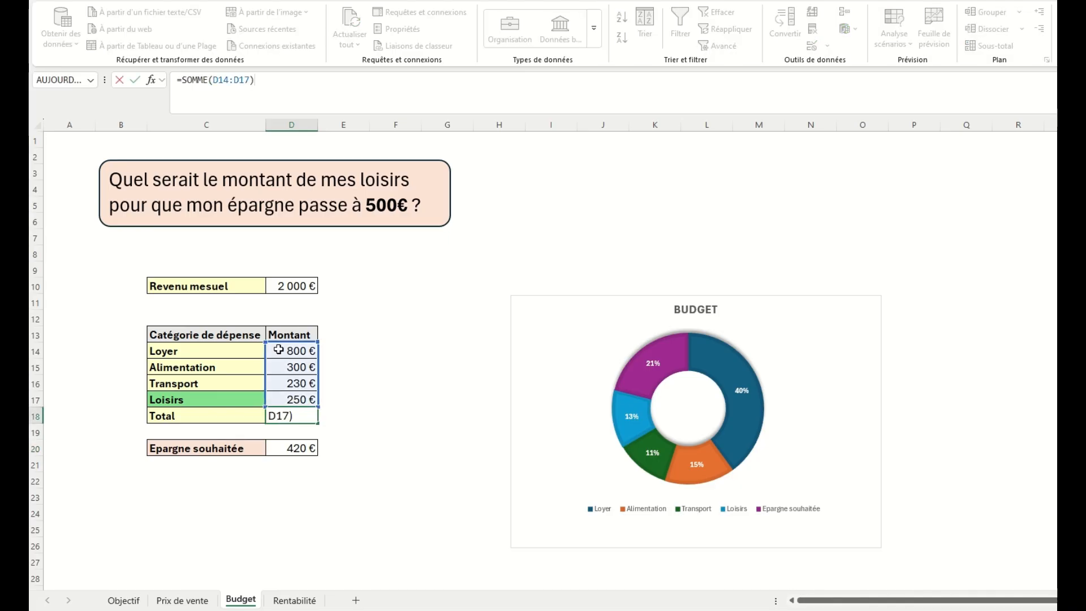
{"action": "key", "text": "Escape"}
{"action": "left_click", "coordinate": [292, 451]}
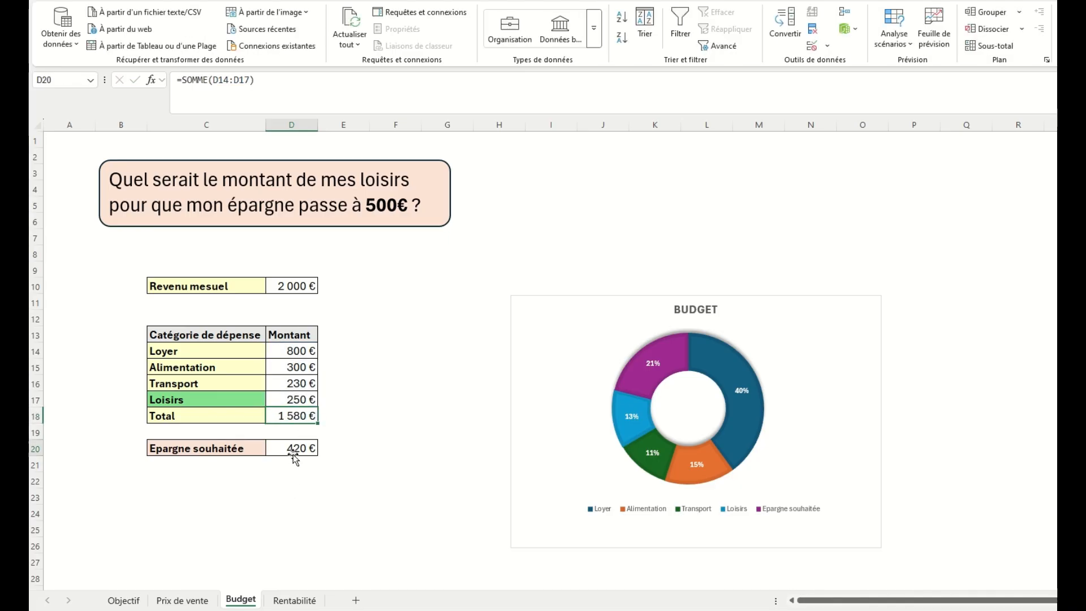
{"action": "left_click", "coordinate": [310, 82]}
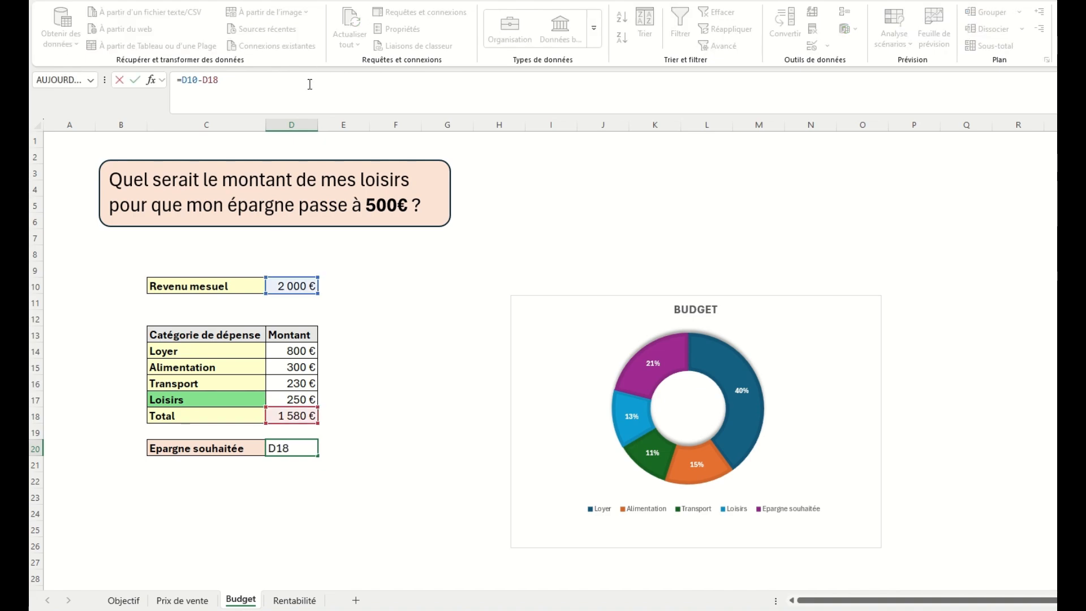
{"action": "key", "text": "Escape"}
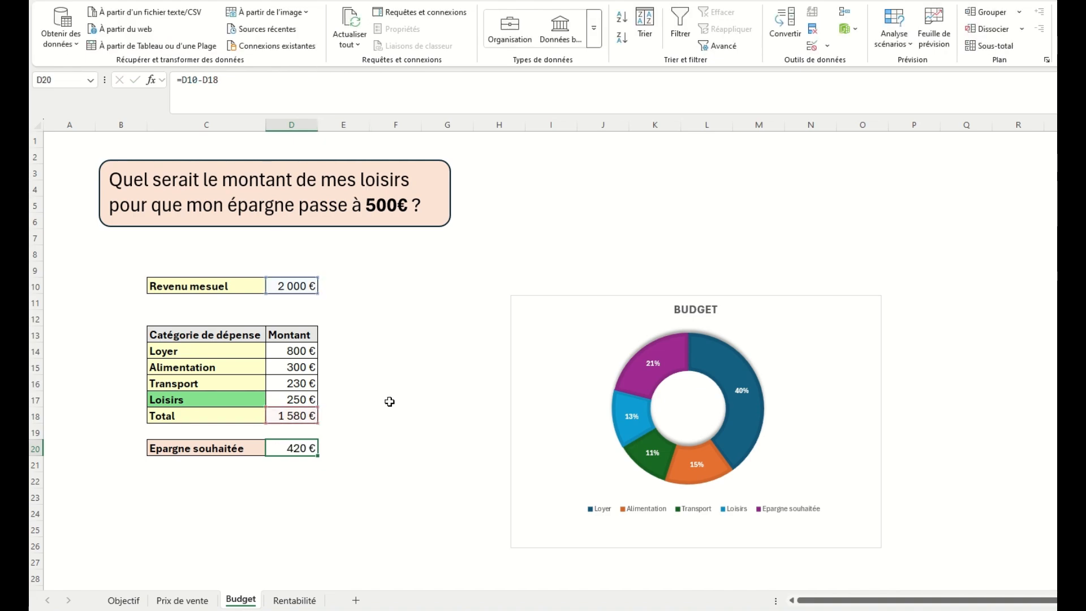
{"action": "left_click", "coordinate": [399, 384]}
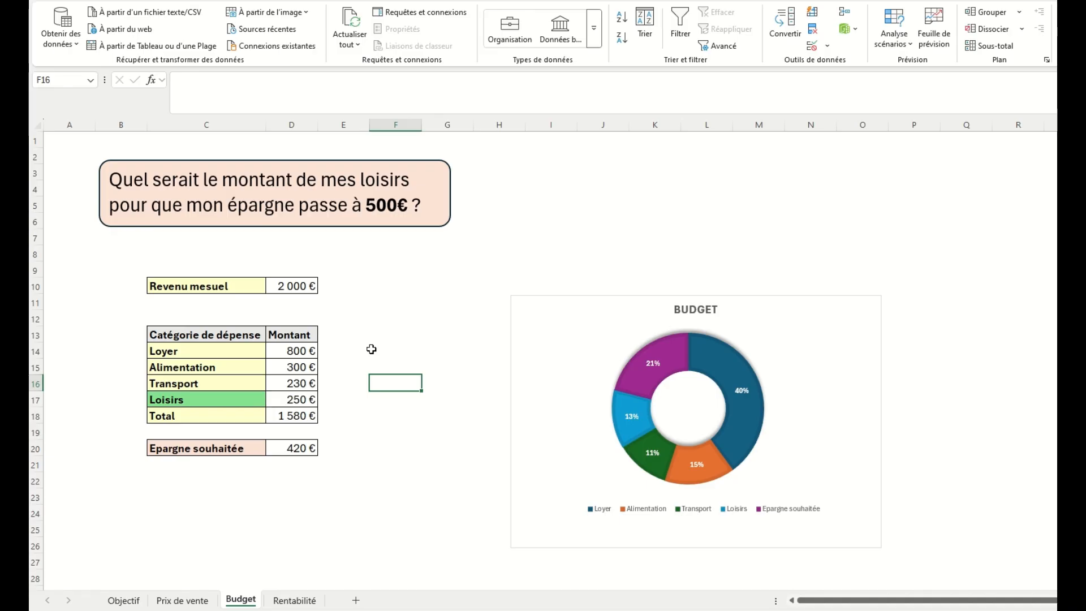
- Goal seek the Epargne souhaitée in D20 to 500 by changing the Loisirs amount in D17, keep the solution and check D17
{"action": "left_click", "coordinate": [889, 44]}
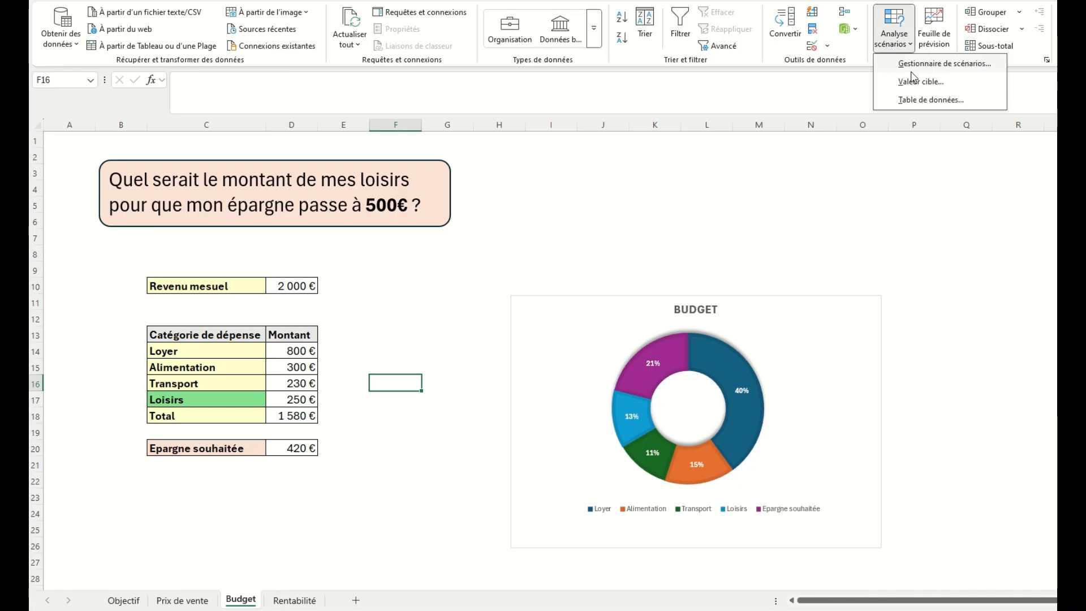
{"action": "left_click", "coordinate": [917, 82]}
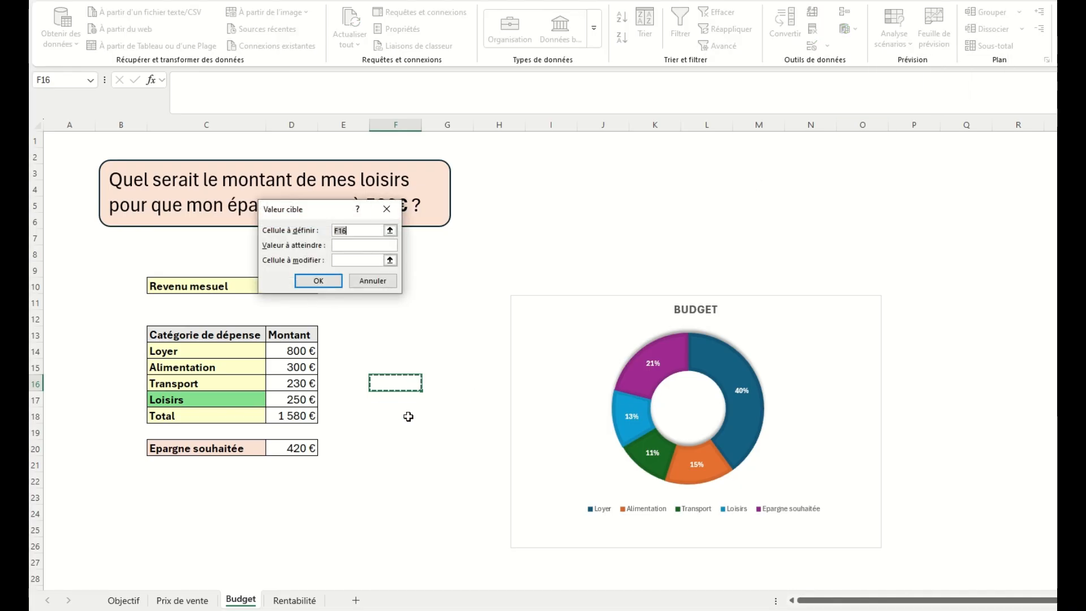
{"action": "left_click_drag", "start_coordinate": [327, 211], "coordinate": [433, 263]}
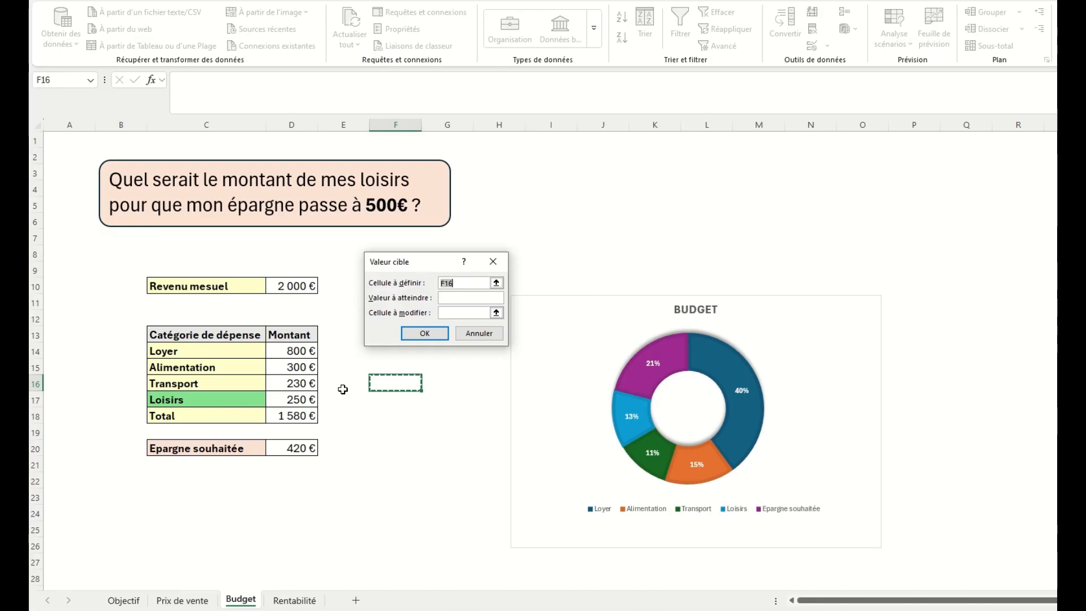
{"action": "left_click", "coordinate": [306, 450]}
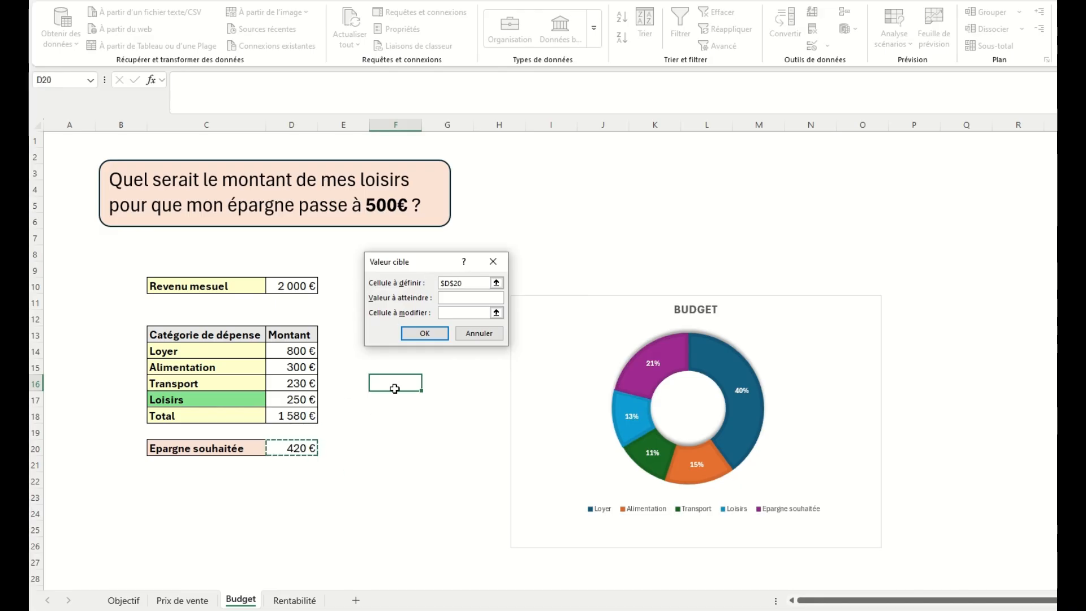
{"action": "left_click", "coordinate": [448, 298]}
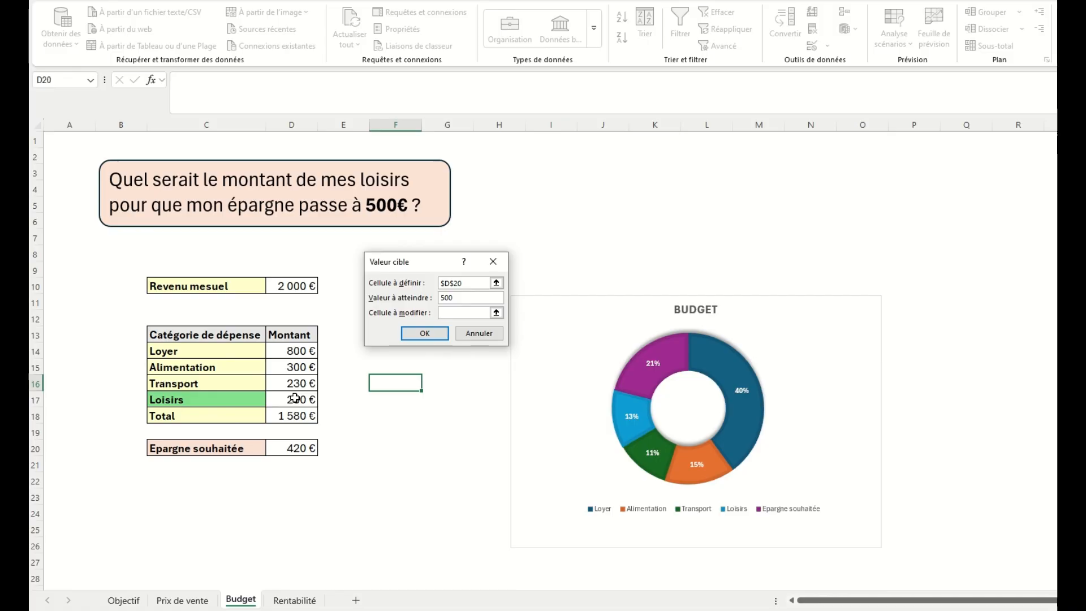
{"action": "left_click", "coordinate": [295, 398]}
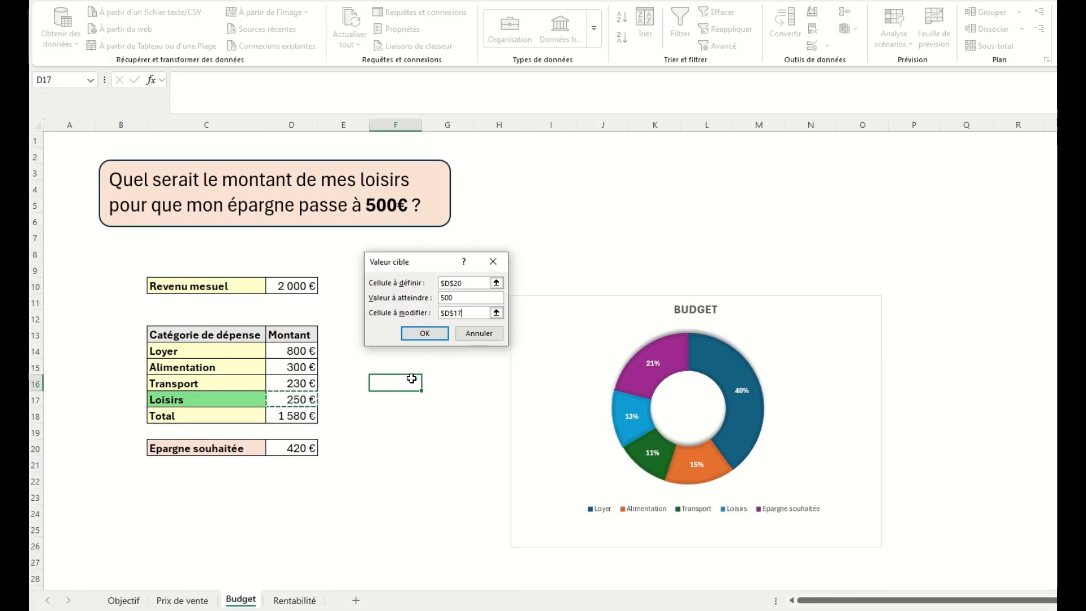
{"action": "left_click", "coordinate": [425, 334]}
{"action": "left_click", "coordinate": [423, 334]}
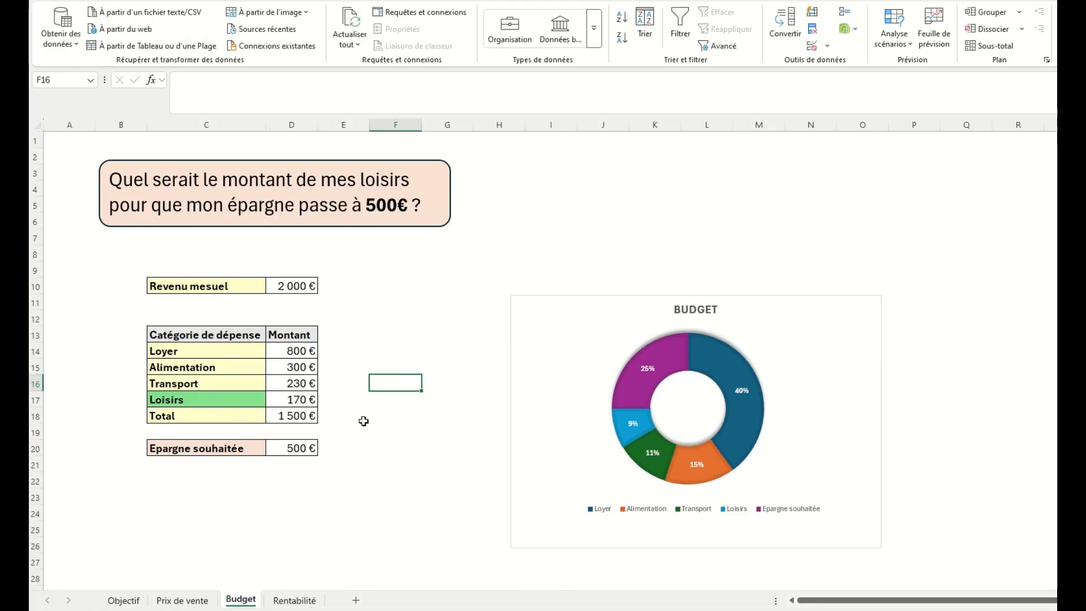
{"action": "left_click", "coordinate": [370, 437]}
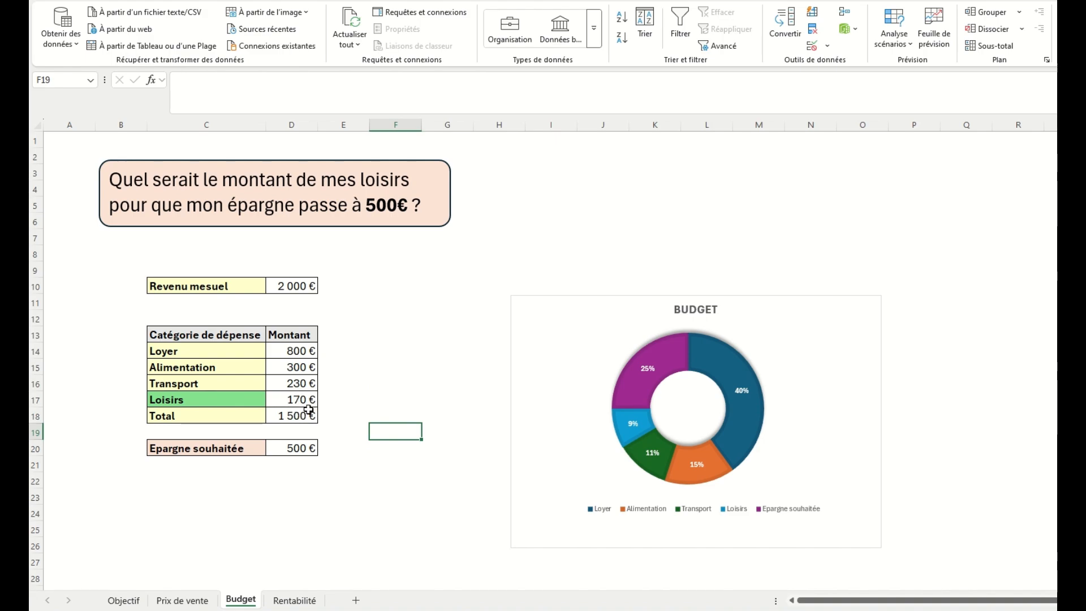
{"action": "left_click", "coordinate": [312, 399]}
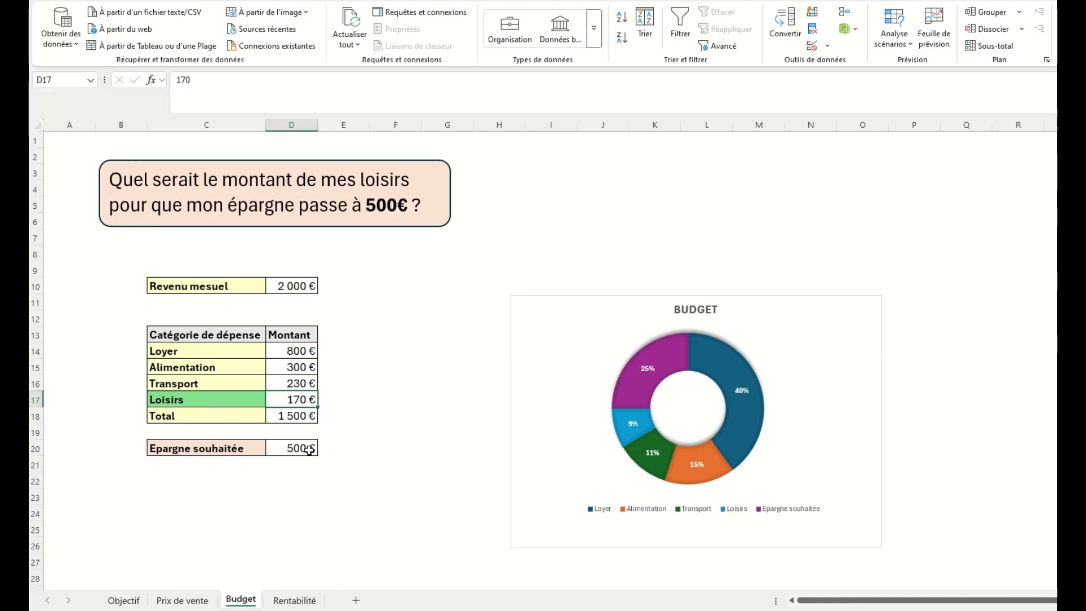
{"action": "left_click", "coordinate": [345, 438]}
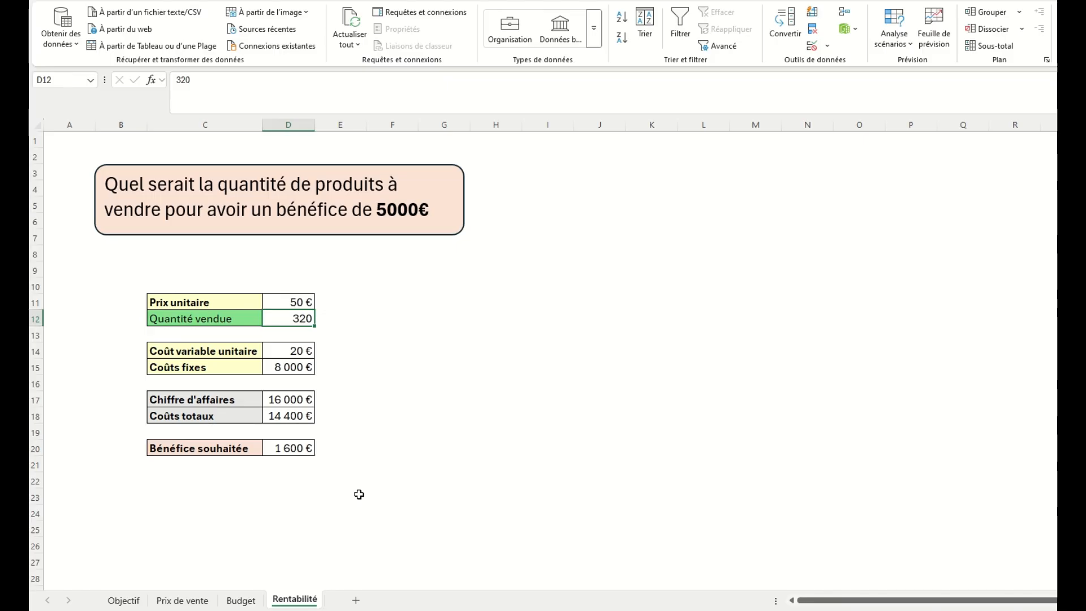
- On the Rentabilité sheet, review the unit price, quantity sold and unit variable cost, and examine the Chiffre d'affaires formula in D17
{"action": "left_click", "coordinate": [226, 301]}
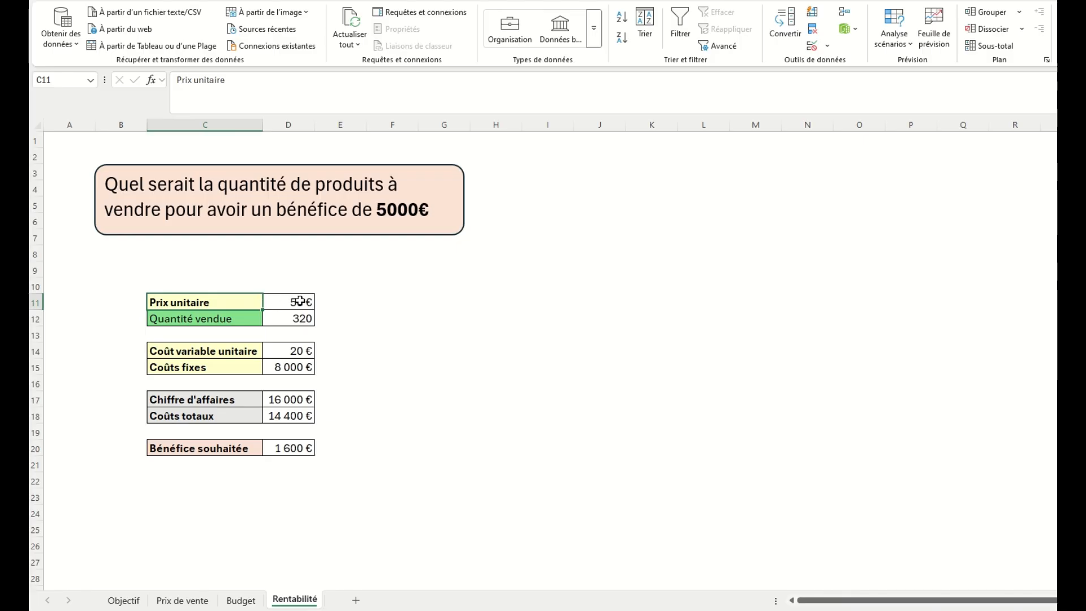
{"action": "left_click", "coordinate": [243, 320]}
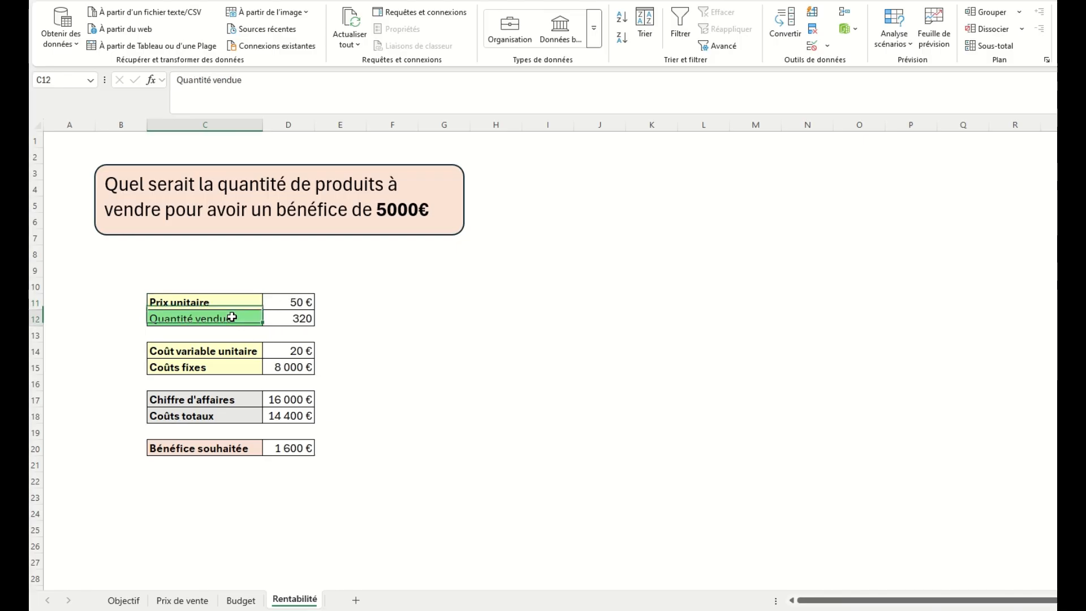
{"action": "left_click", "coordinate": [300, 351]}
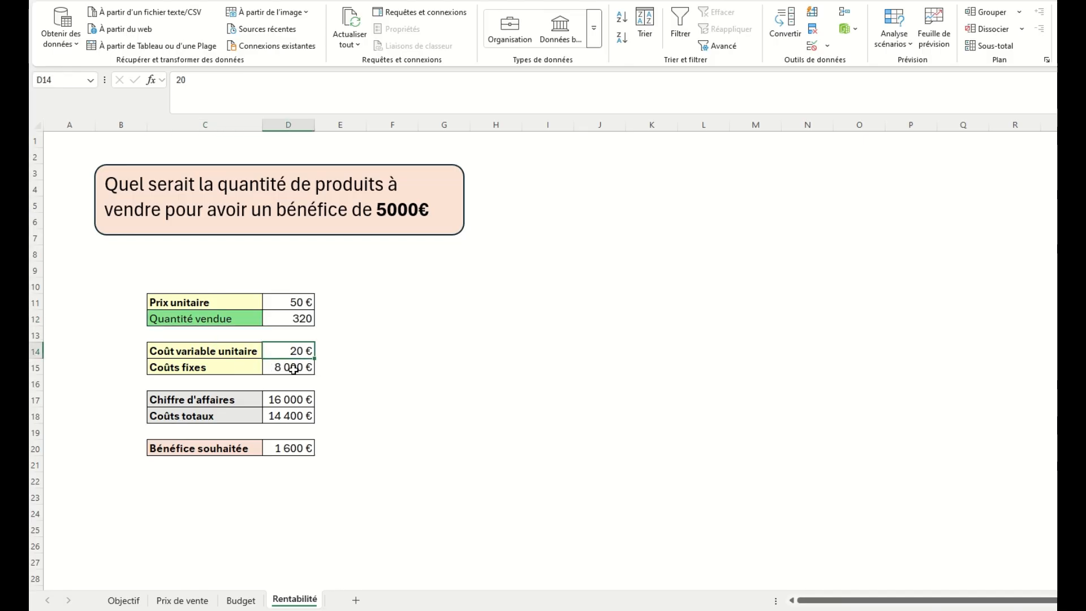
{"action": "left_click", "coordinate": [297, 400]}
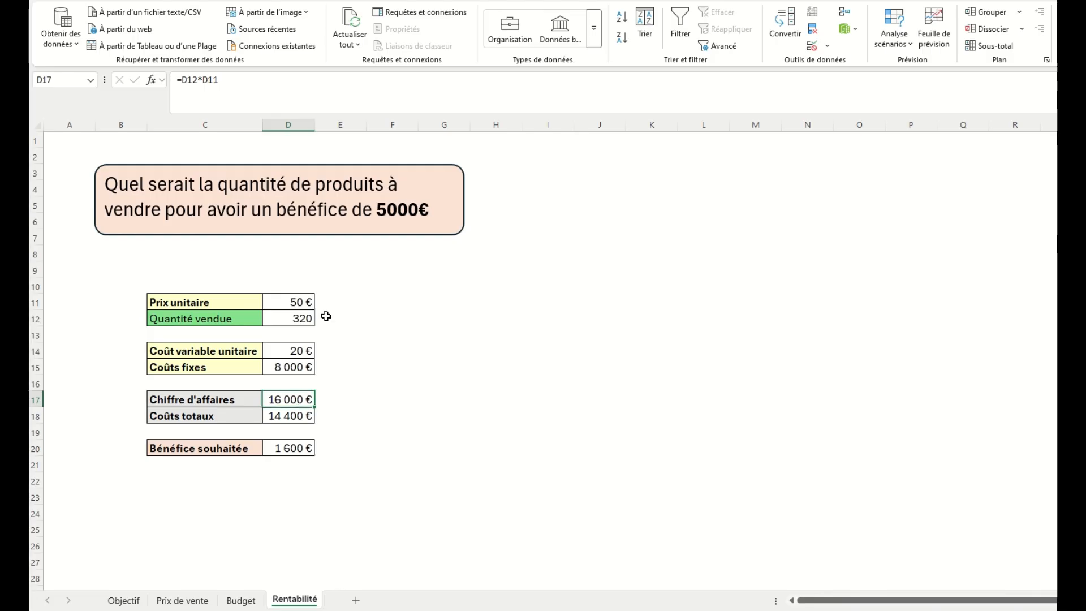
{"action": "left_click", "coordinate": [303, 88]}
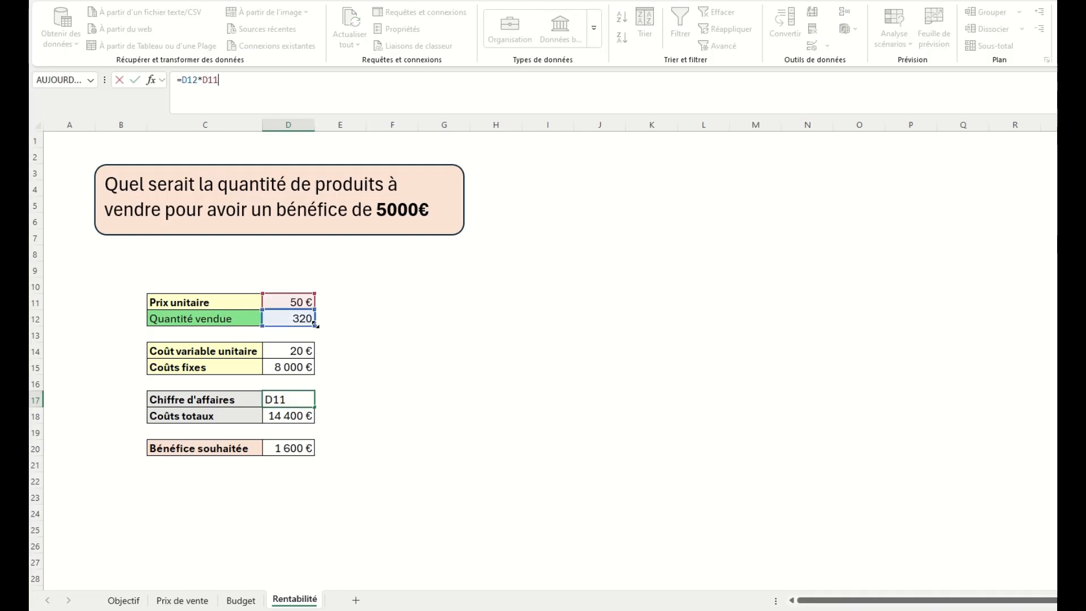
{"action": "key", "text": "Escape"}
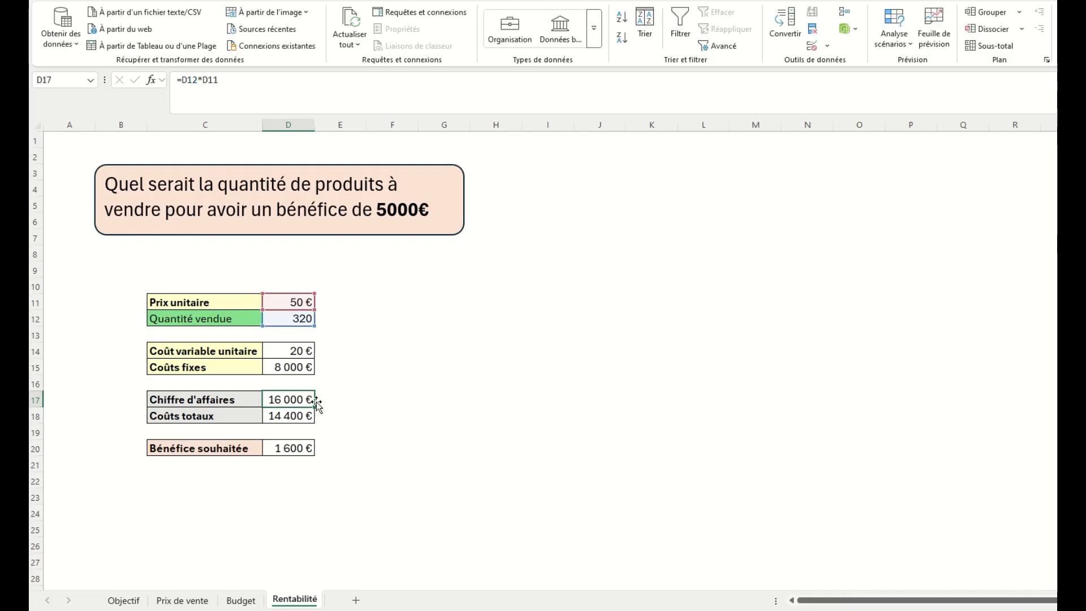
- Examine the formulas behind Coûts totaux in D18 and Bénéfice souhaitée in D20, leaving both unedited
{"action": "left_click", "coordinate": [301, 416]}
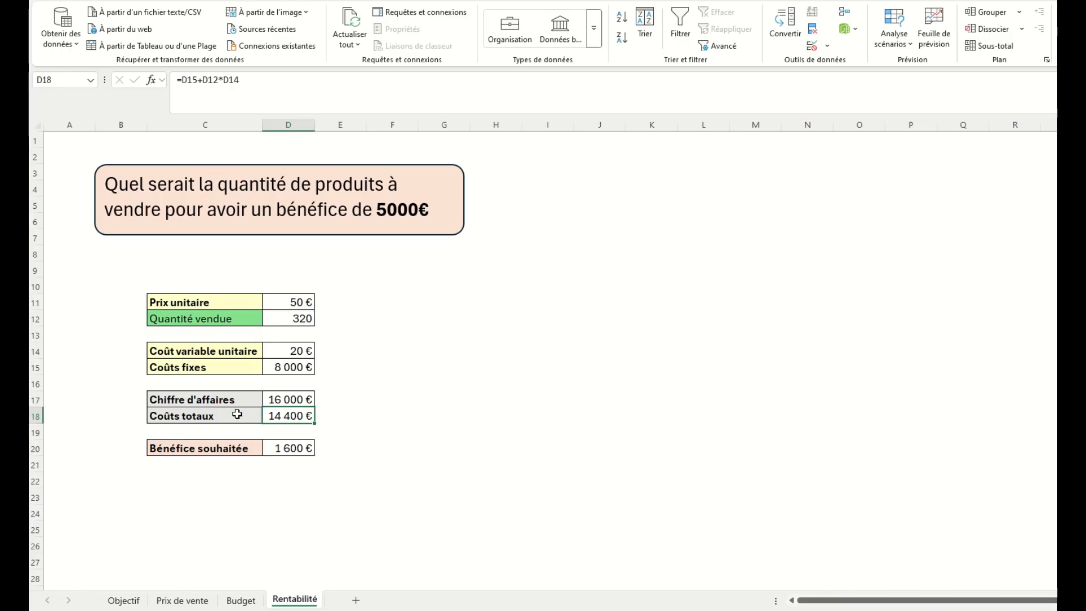
{"action": "left_click", "coordinate": [281, 96]}
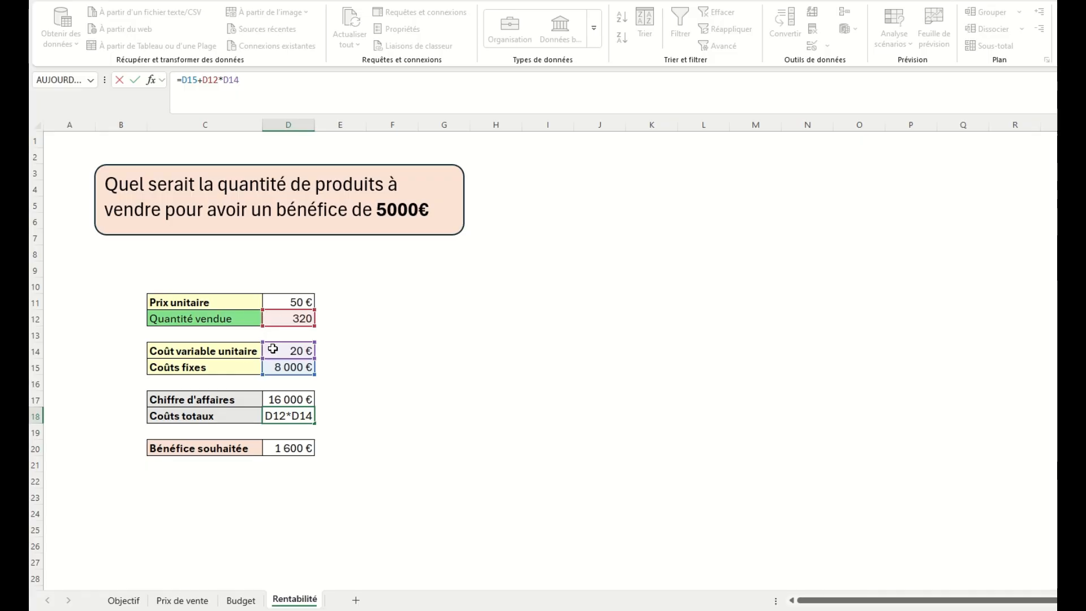
{"action": "key", "text": "ctrl+Return"}
{"action": "left_click", "coordinate": [298, 446]}
{"action": "key", "text": "F2"}
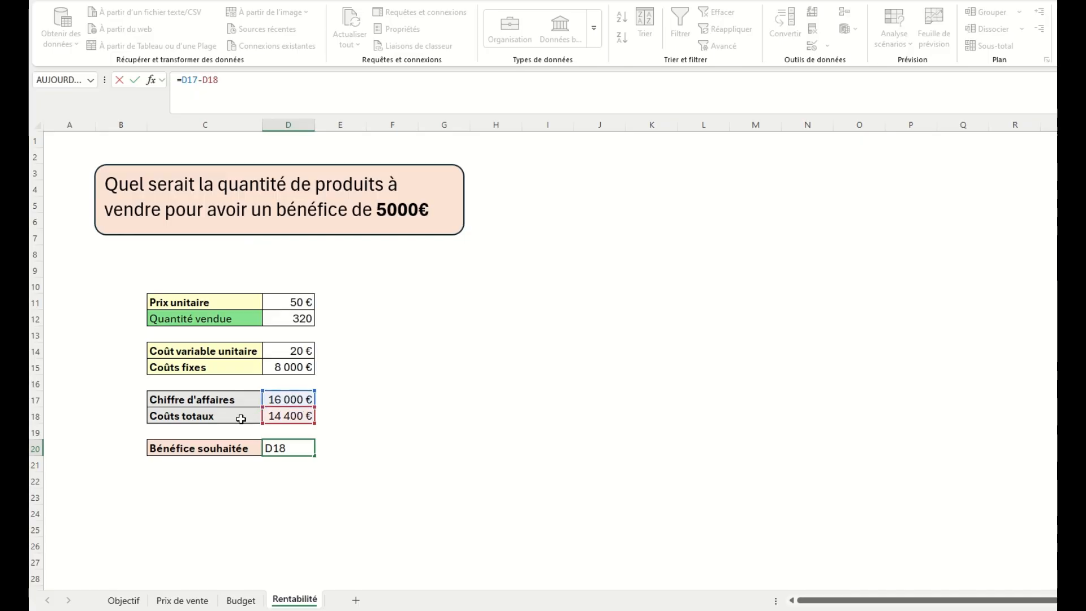
{"action": "key", "text": "ctrl+Return"}
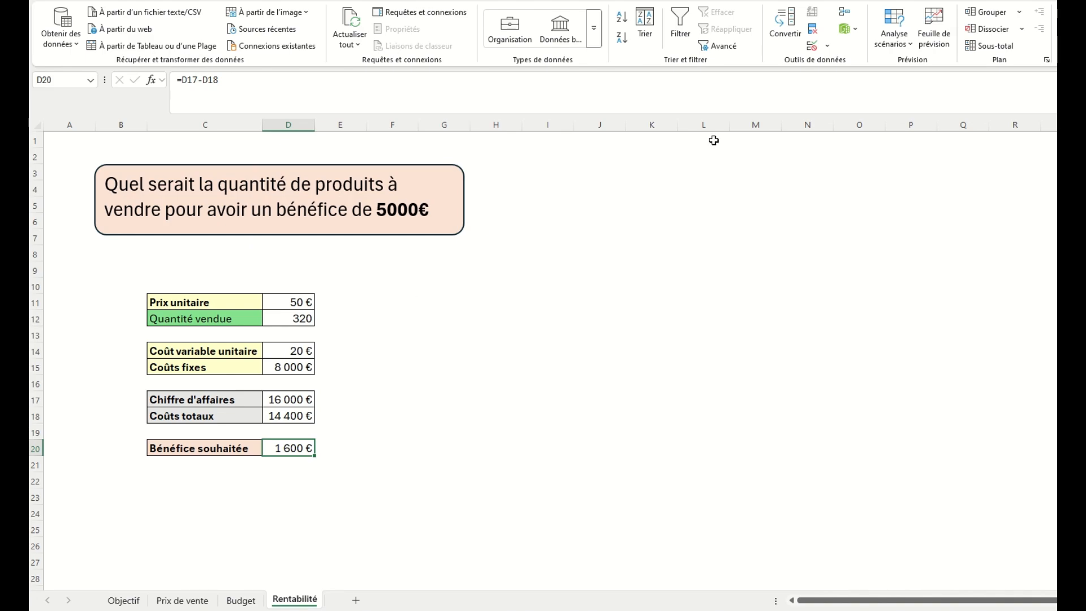
- Goal seek the Bénéfice souhaitée in D20 to 5000 by changing the Quantité vendue in D12, and keep the solution
{"action": "left_click", "coordinate": [892, 41]}
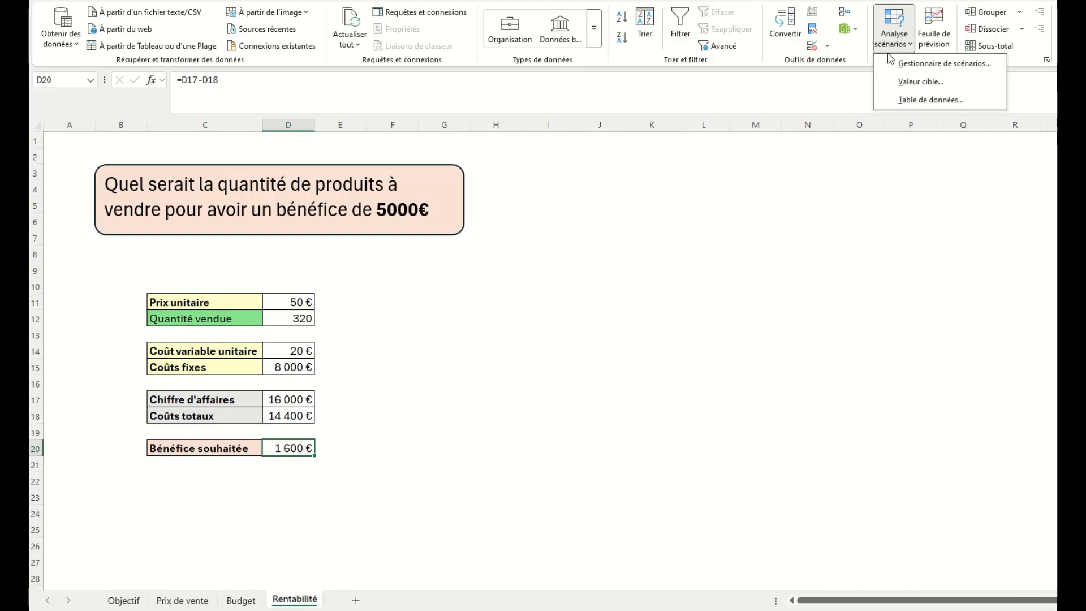
{"action": "left_click", "coordinate": [911, 82]}
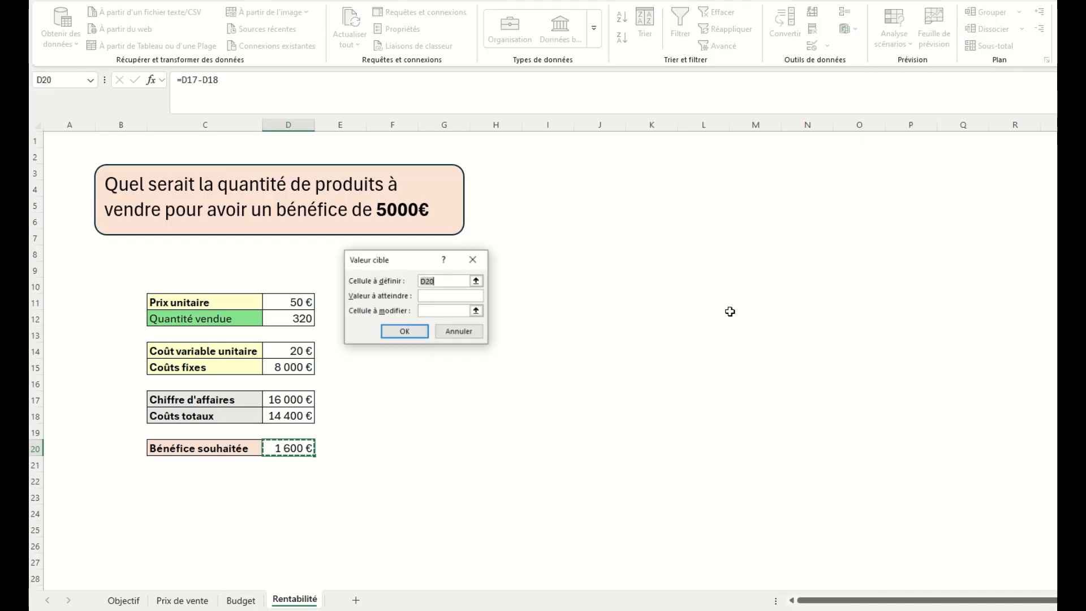
{"action": "left_click", "coordinate": [285, 448]}
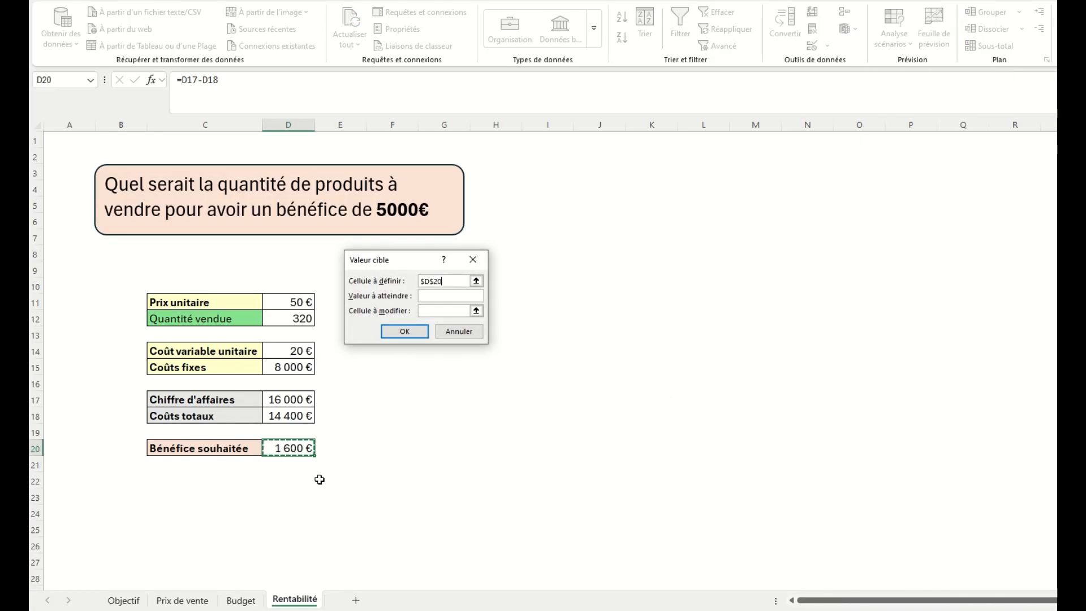
{"action": "left_click", "coordinate": [439, 296]}
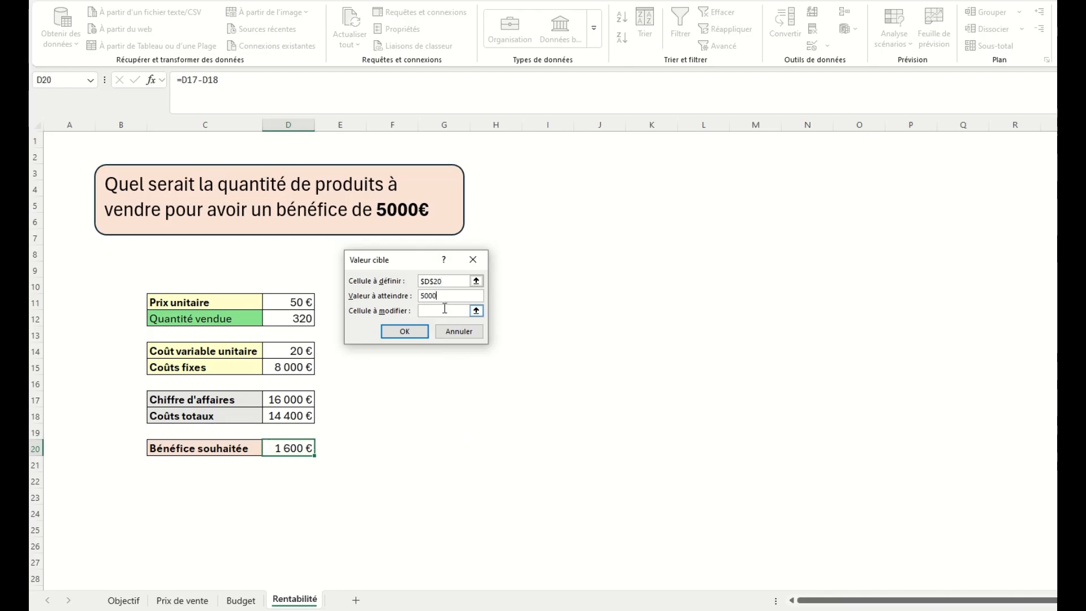
{"action": "left_click", "coordinate": [443, 310]}
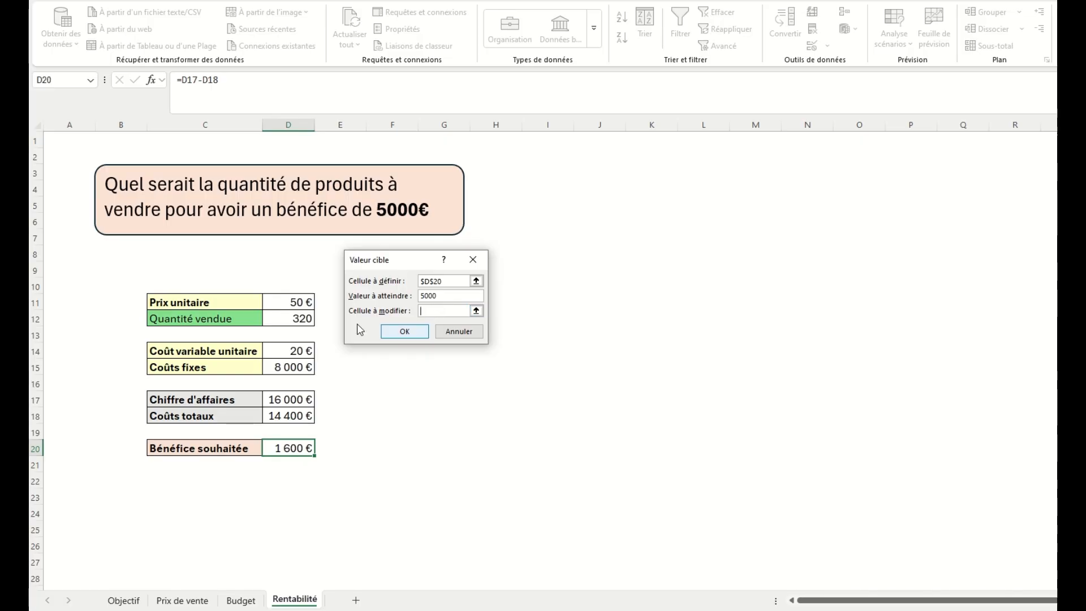
{"action": "left_click", "coordinate": [289, 319]}
{"action": "left_click", "coordinate": [405, 332]}
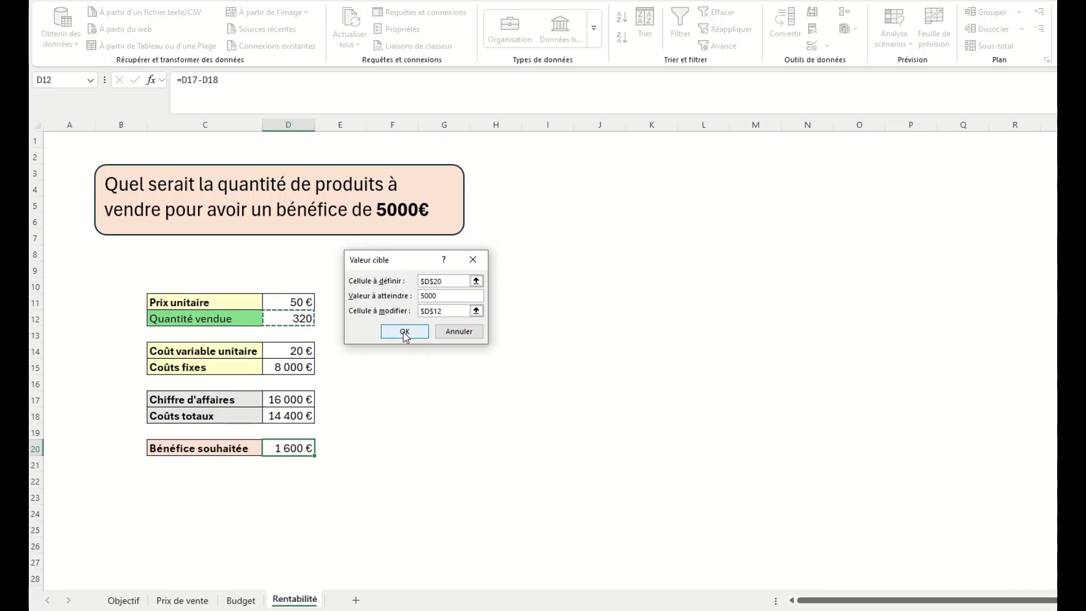
{"action": "left_click", "coordinate": [390, 332]}
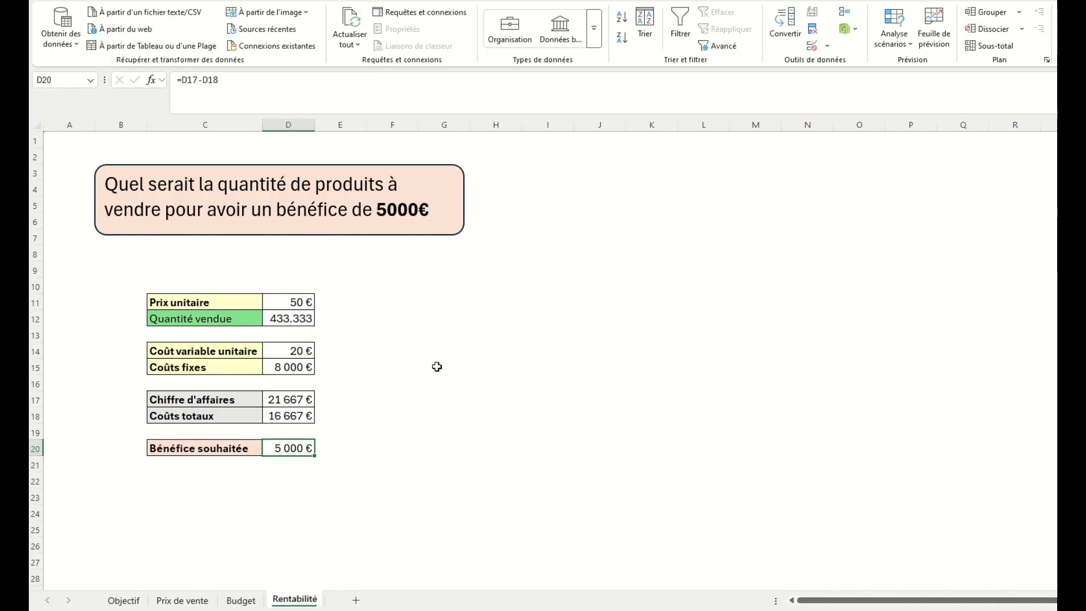